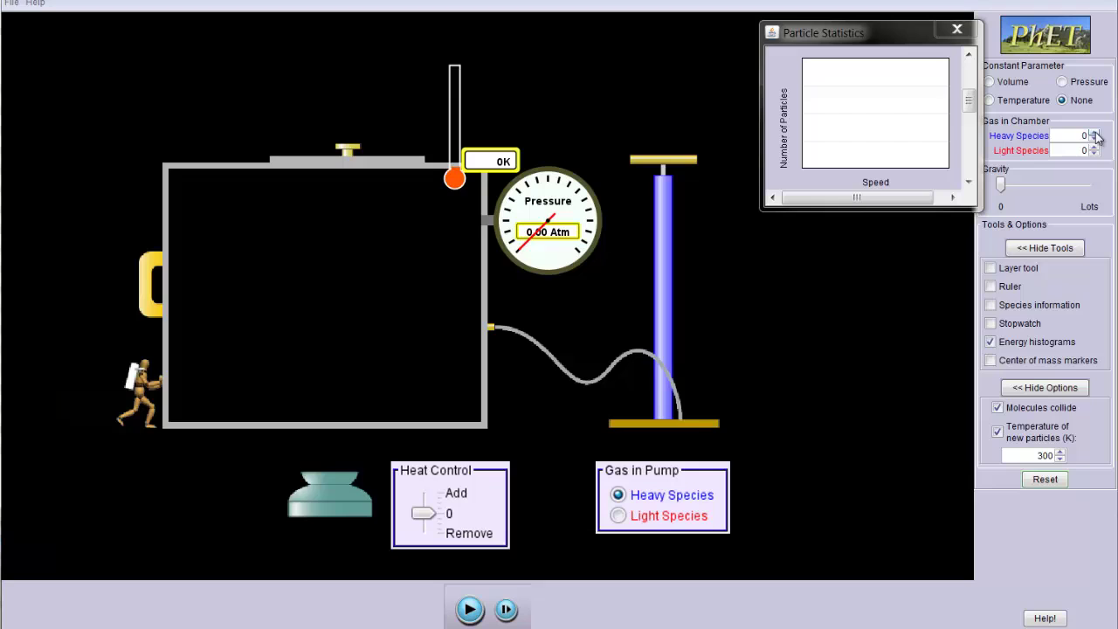
- Add two heavy particles and start the simulation running at 300 K
left_click(1094, 132)
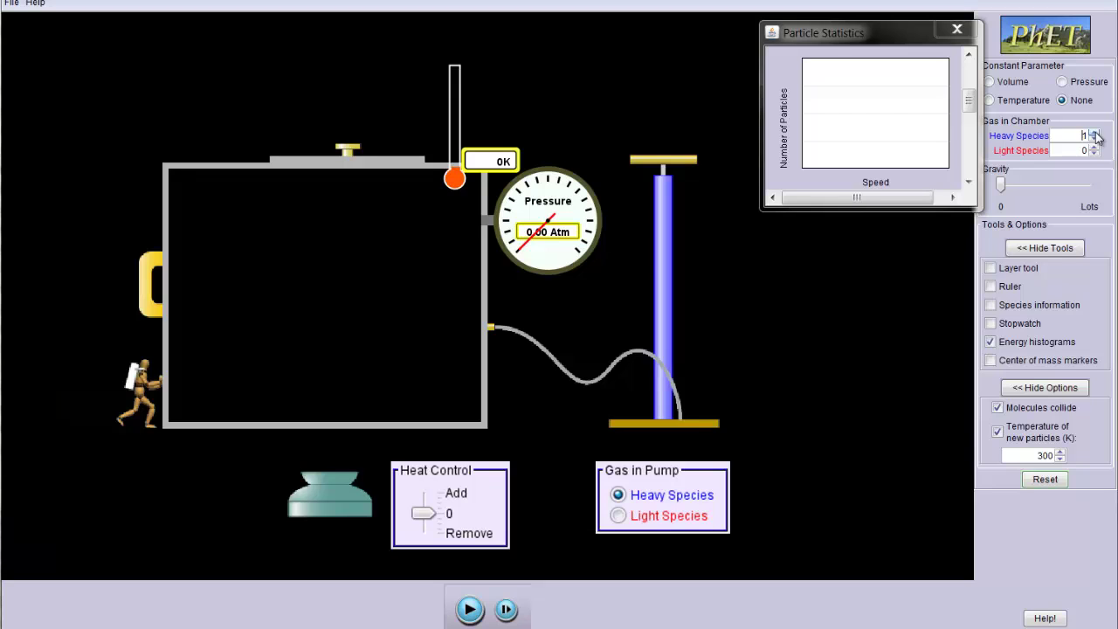
left_click(469, 609)
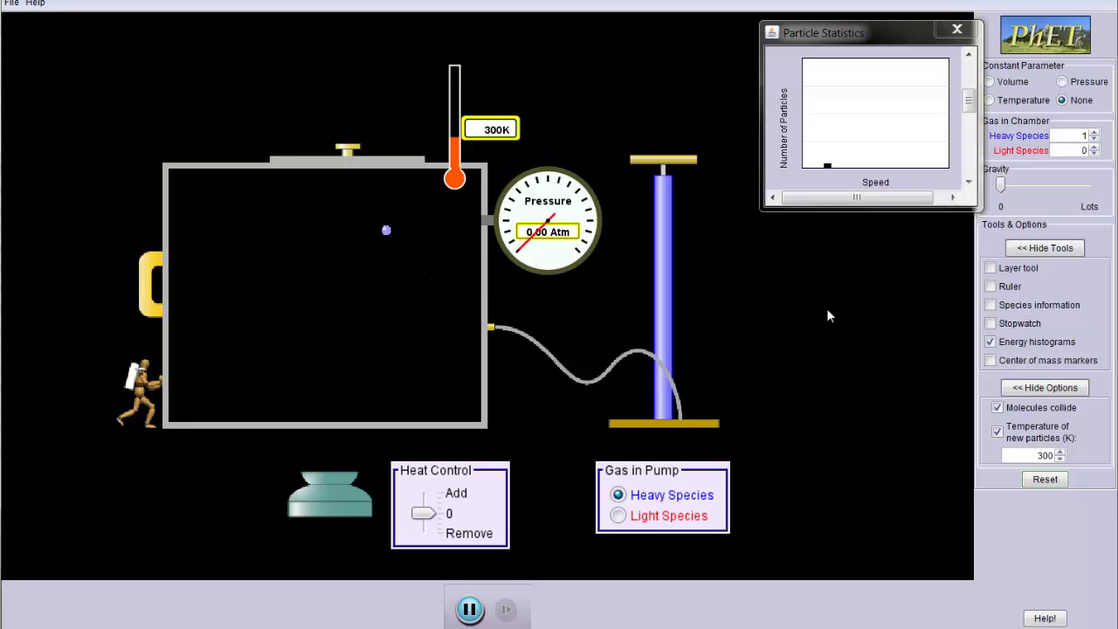
left_click(1094, 133)
- Step the Heavy Species spinner up until the chamber holds 12 heavy particles
left_click(1095, 133)
left_click(1095, 132)
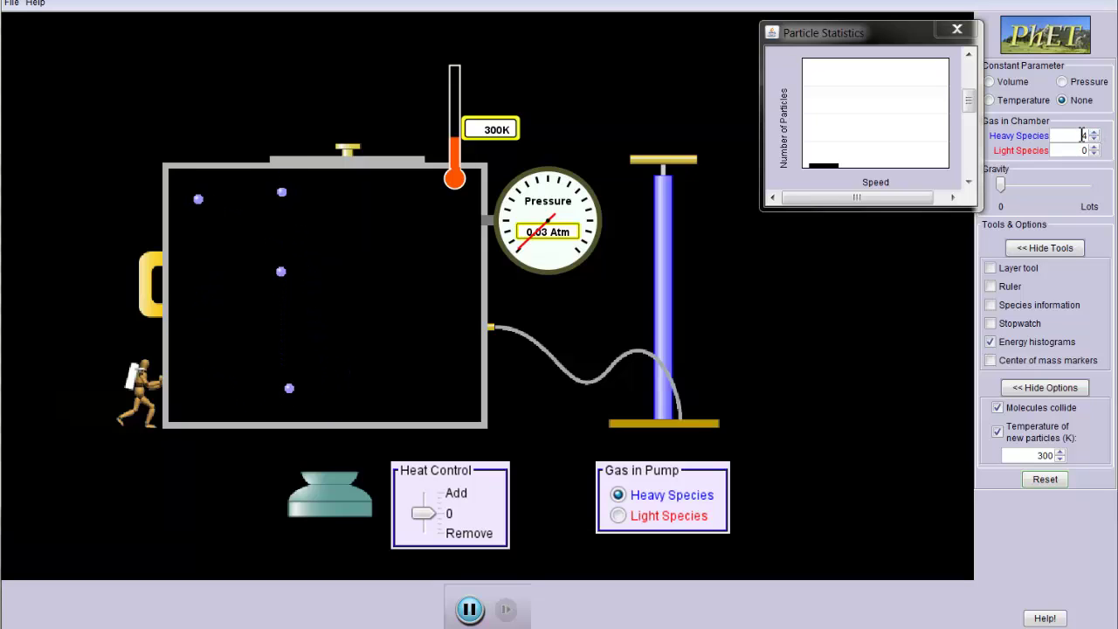
left_click(1096, 134)
left_click(1096, 134)
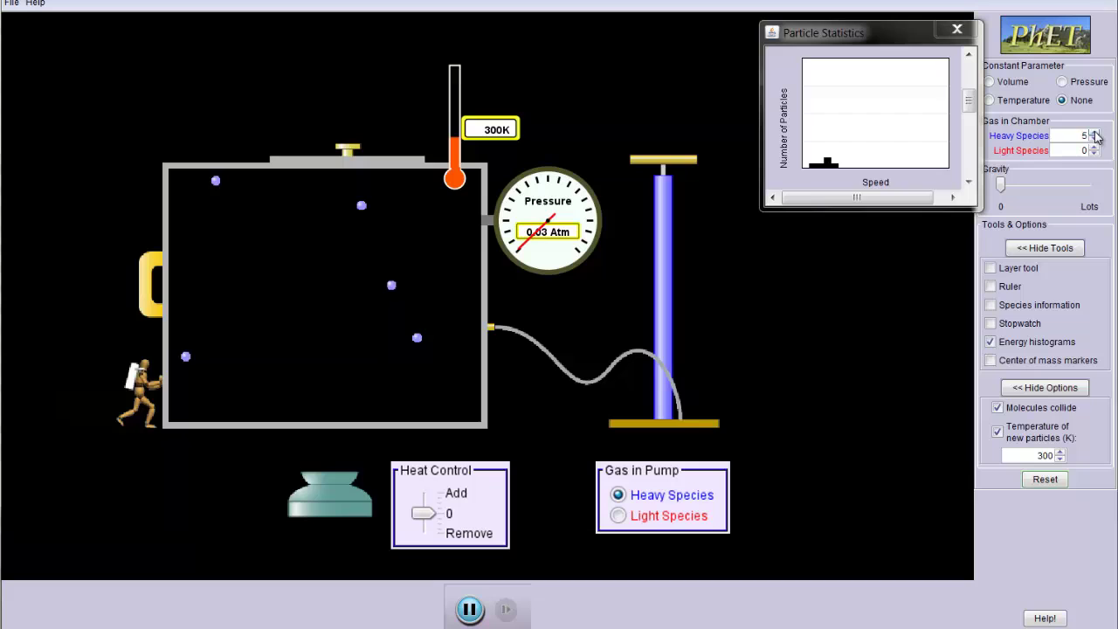
left_click(1096, 134)
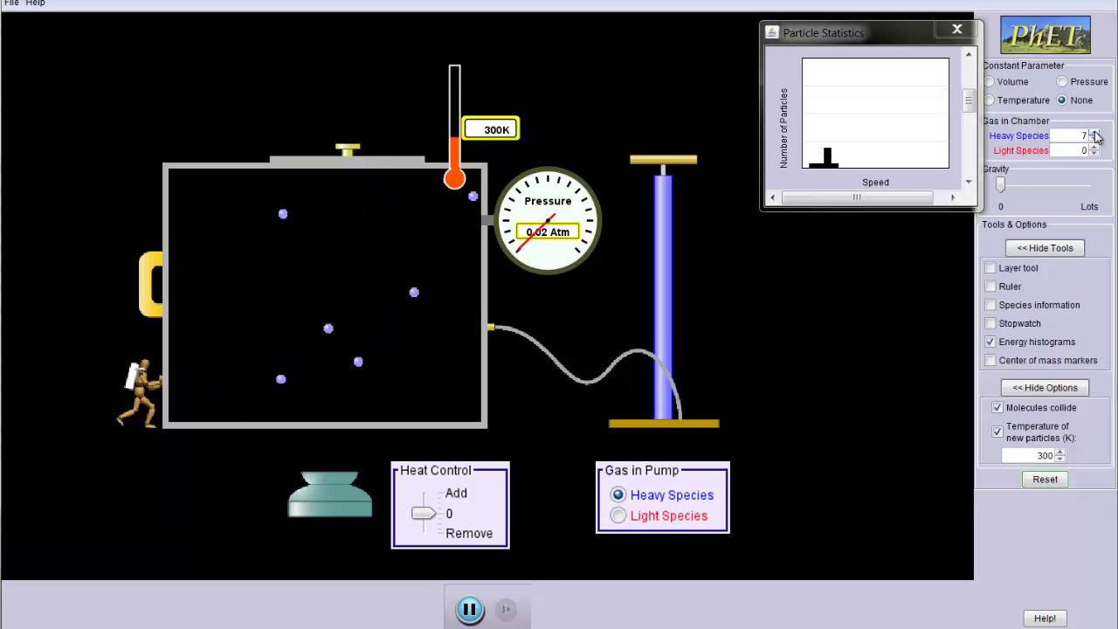
left_click(1095, 134)
left_click(1096, 133)
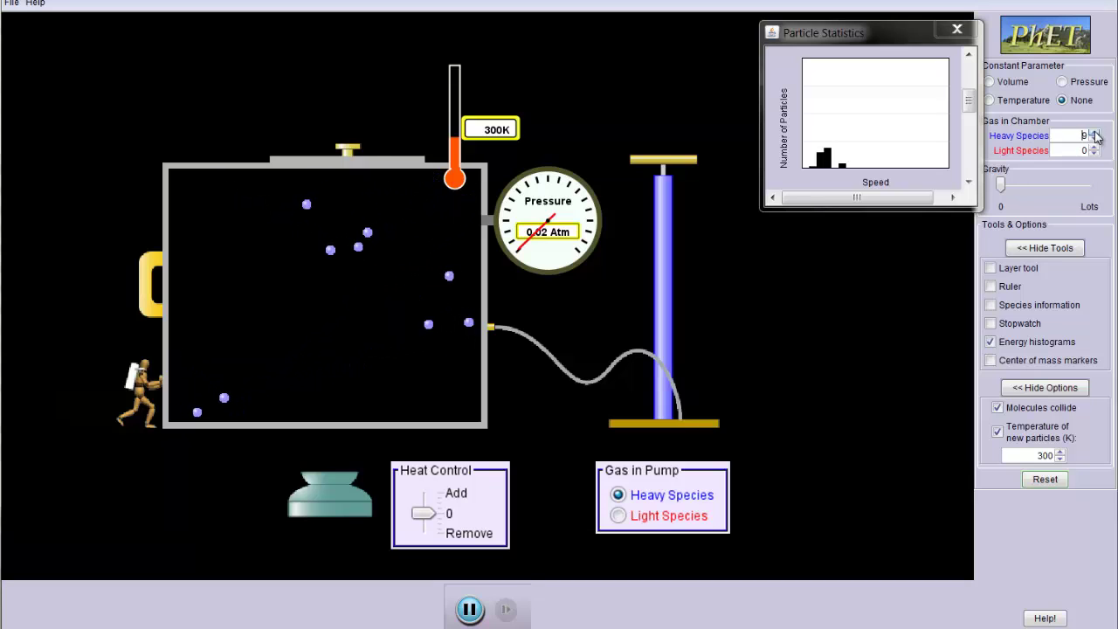
left_click(1096, 134)
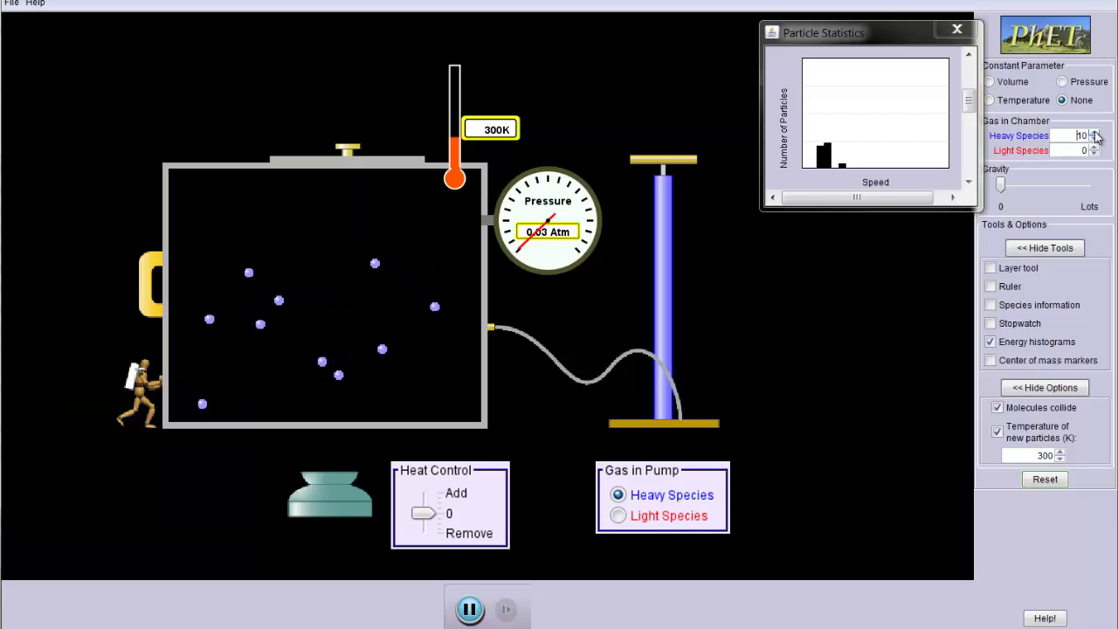
left_click(1096, 134)
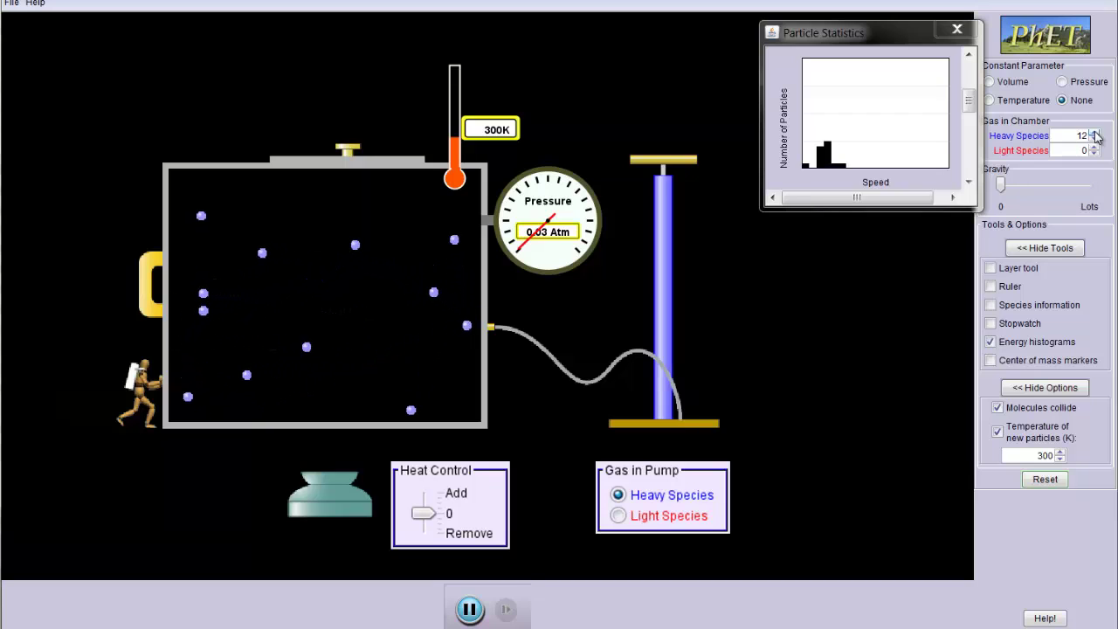
left_click(1096, 134)
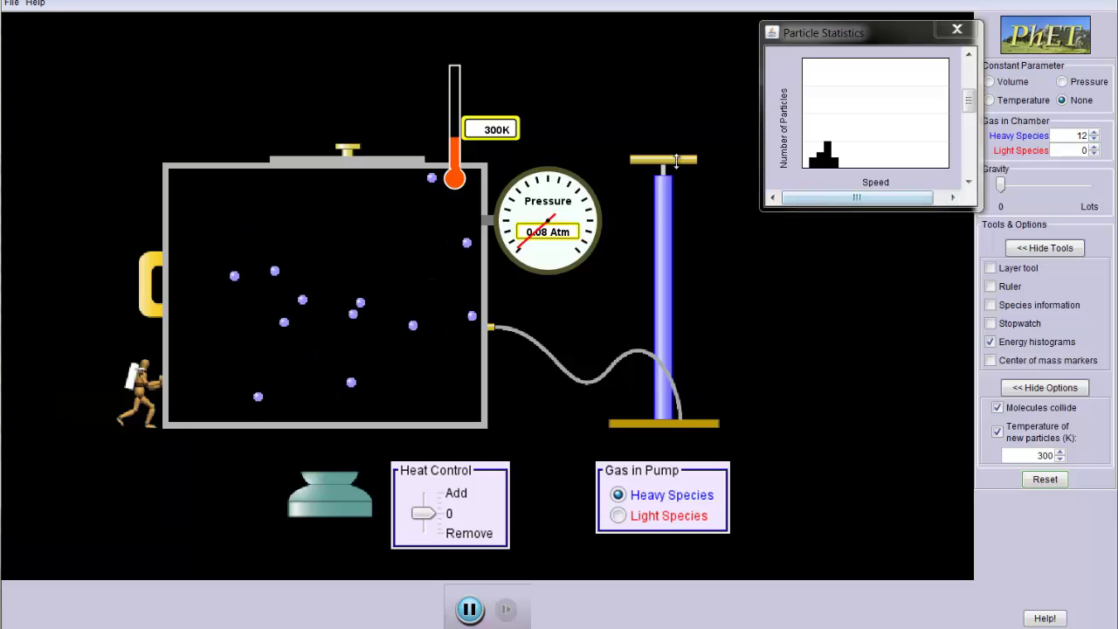
- Work the bicycle pump to inject heavy gas until 86 heavy particles are present
mouse_move(674, 162)
left_mouse_down()
mouse_move(674, 101)
mouse_move(674, 164)
left_mouse_up()
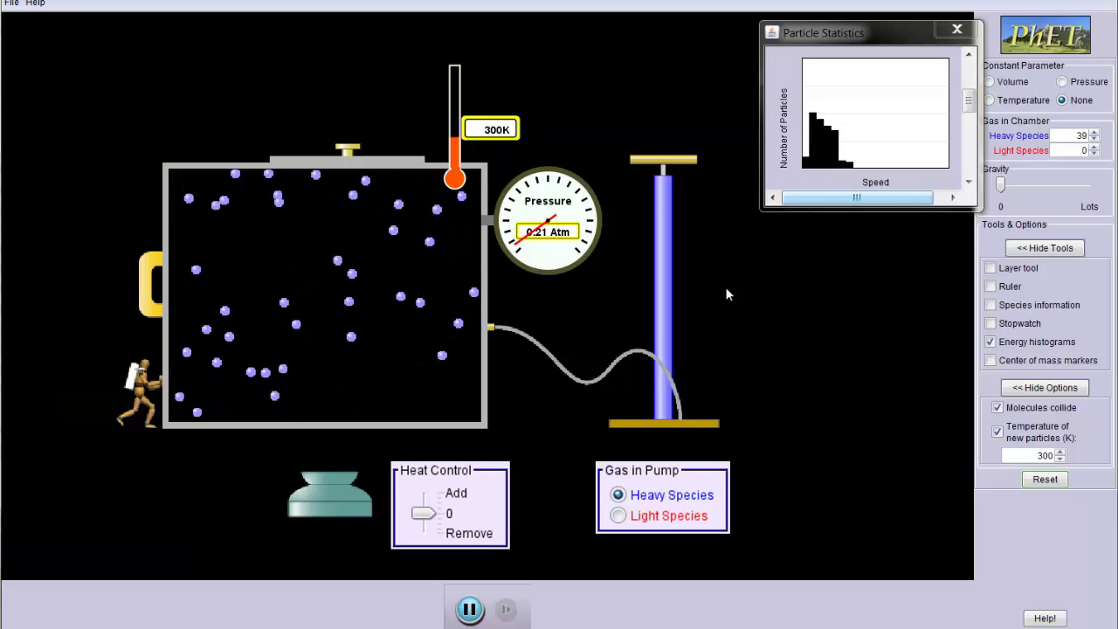
left_click_drag(680, 156, 685, 202)
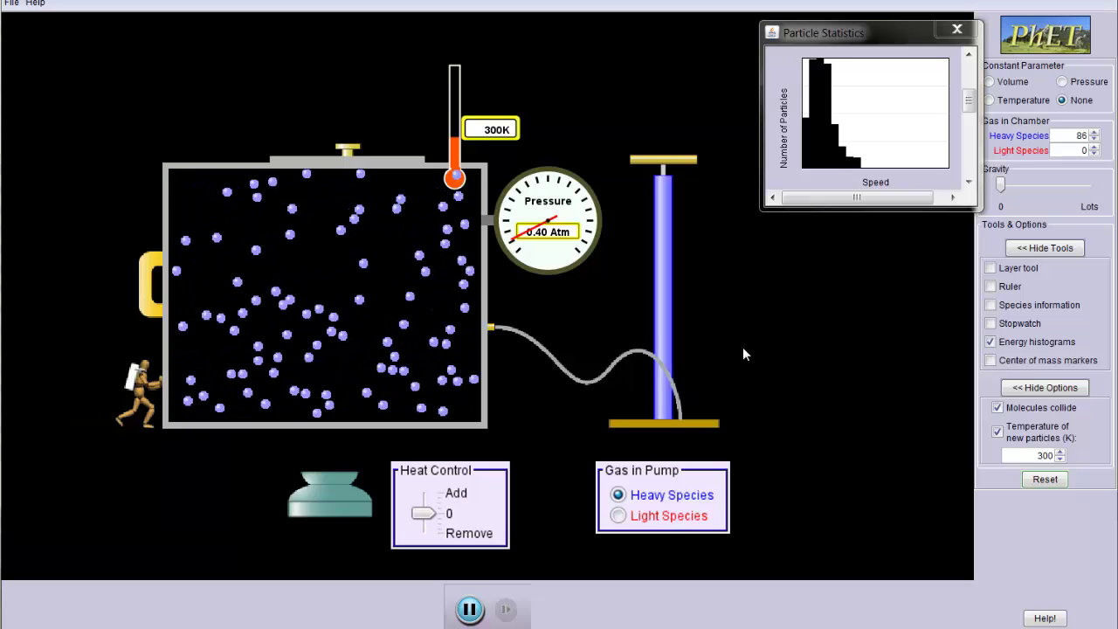
- Reset the simulation, turn off Molecules collide, and pump in 98 heavy particles
left_click(1045, 480)
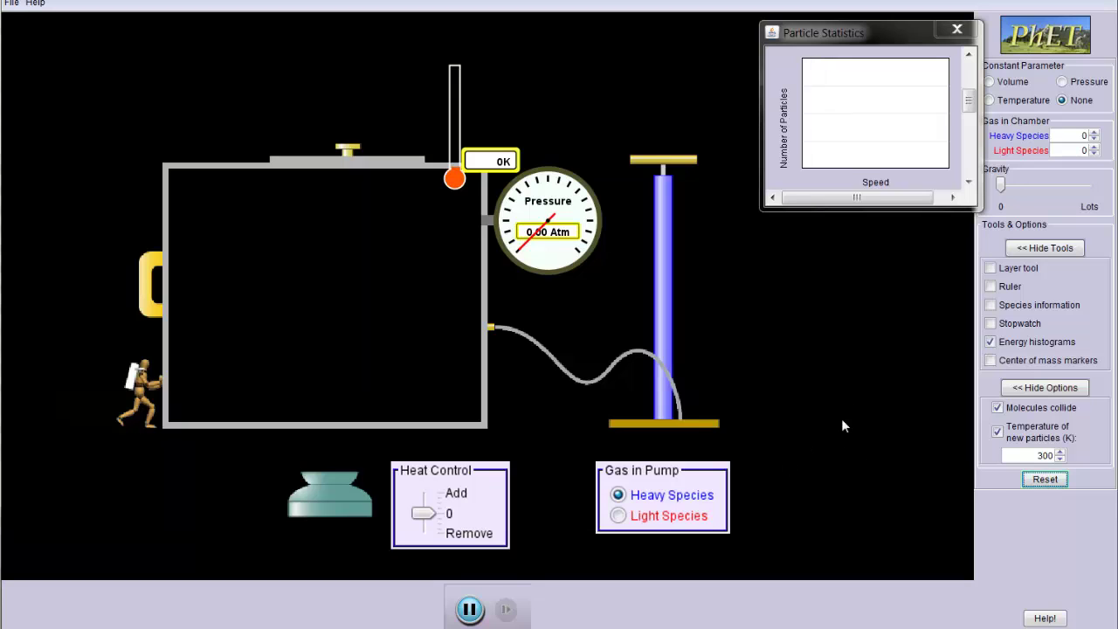
left_click(998, 408)
left_click_drag(678, 158, 661, 183)
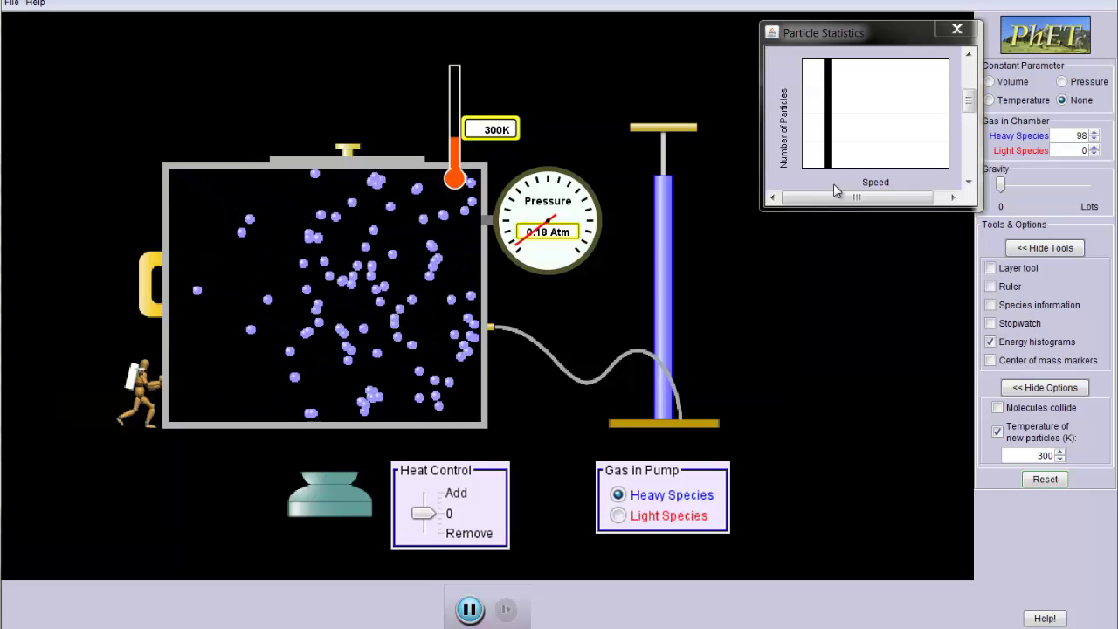
- Turn Molecules collide back on to spread the speeds, then reset to an empty chamber
left_click(999, 408)
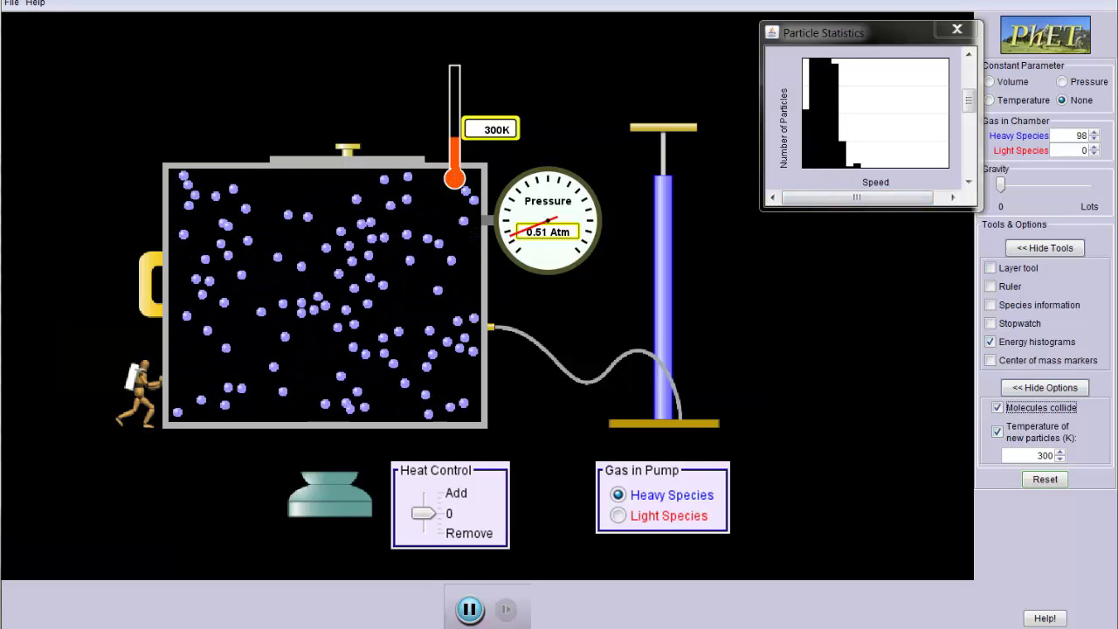
left_click(1045, 479)
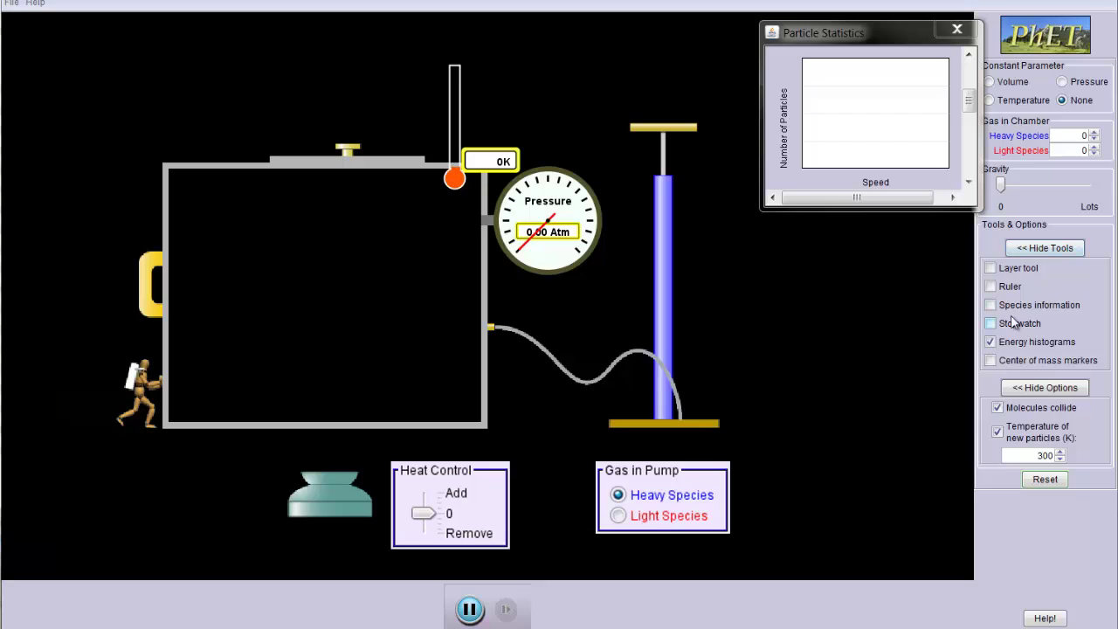
- Turn off Molecules collide and pump 98 heavy particles into the chamber
left_click(997, 408)
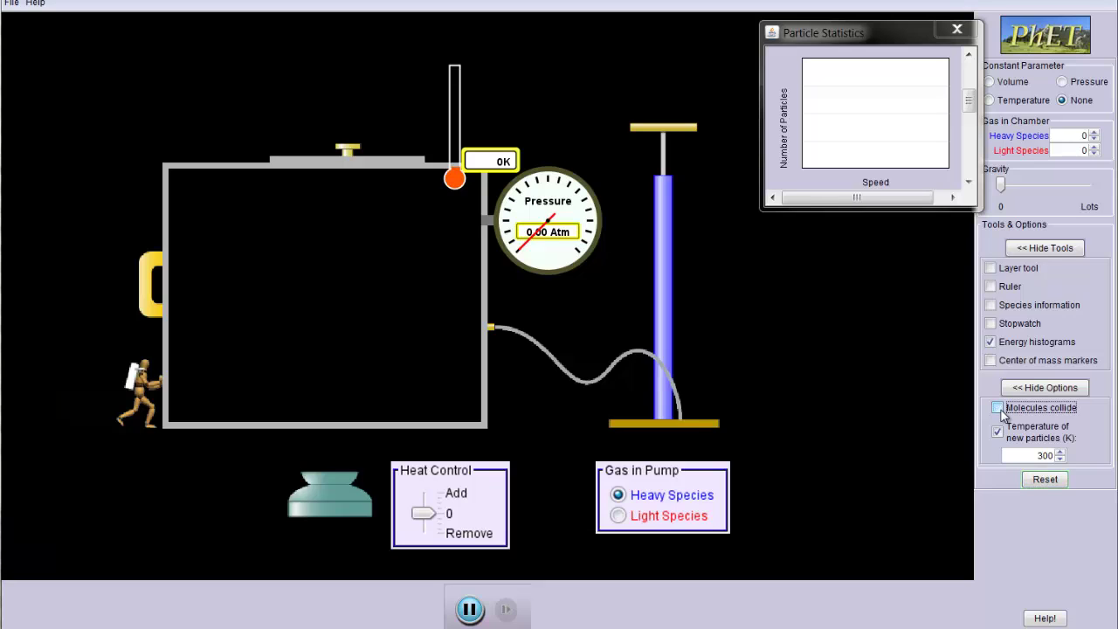
left_click(674, 124)
mouse_move(680, 106)
left_mouse_down()
mouse_move(682, 171)
mouse_move(684, 98)
mouse_move(684, 113)
mouse_move(708, 124)
mouse_move(699, 70)
mouse_move(699, 124)
mouse_move(699, 84)
mouse_move(699, 105)
left_mouse_up()
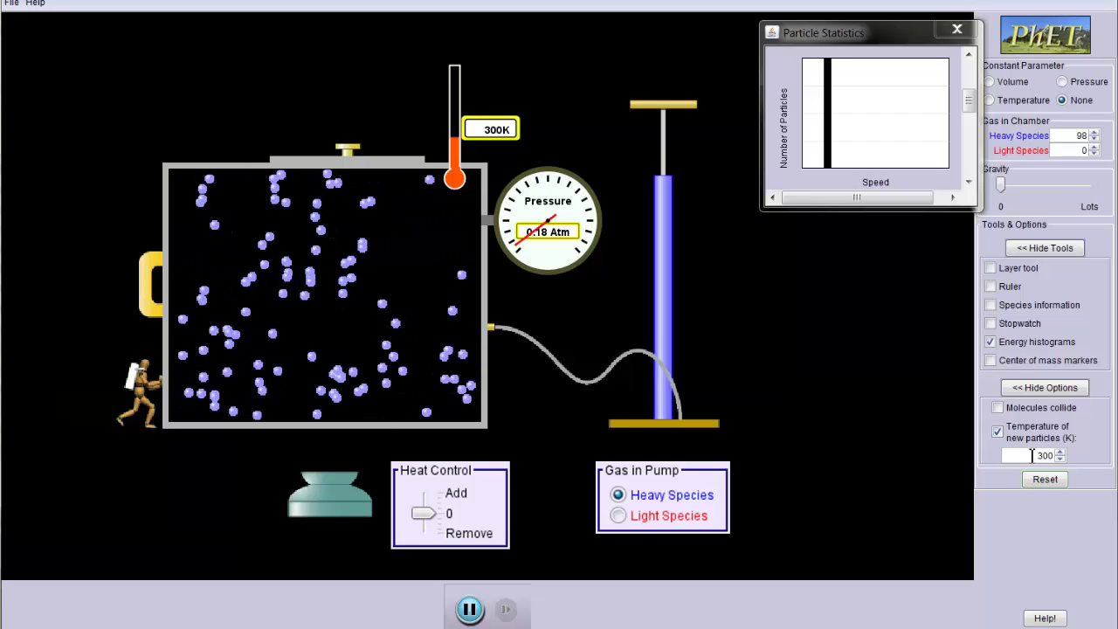
- Set new-particle temperature to 1000 K, switch the pump to Light Species, and inject 87 light particles
left_click_drag(1033, 455, 1076, 457)
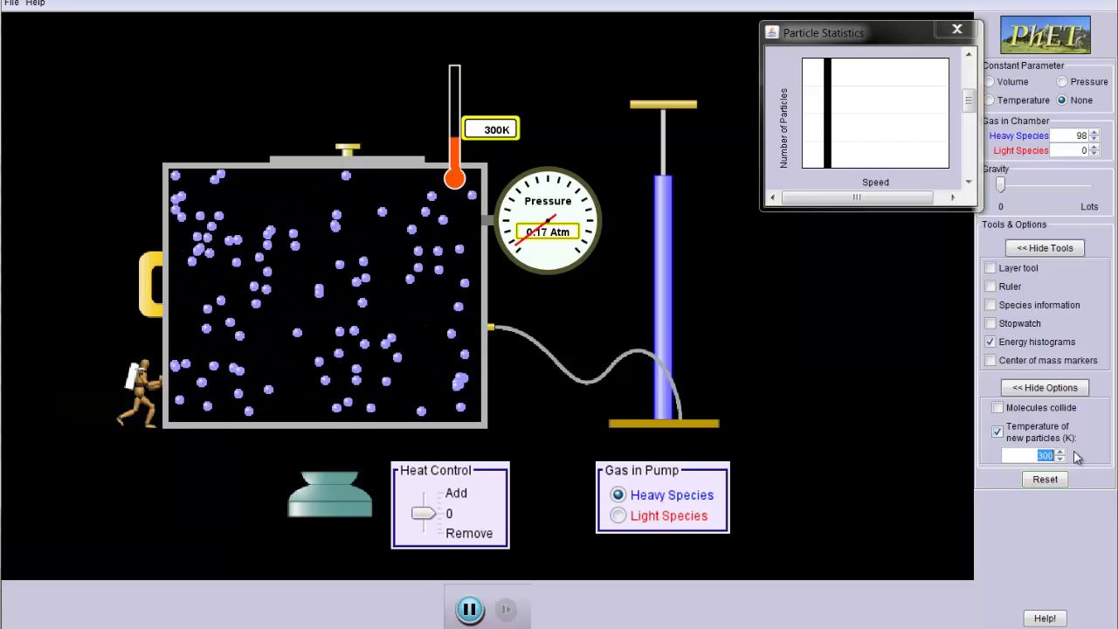
type("1000")
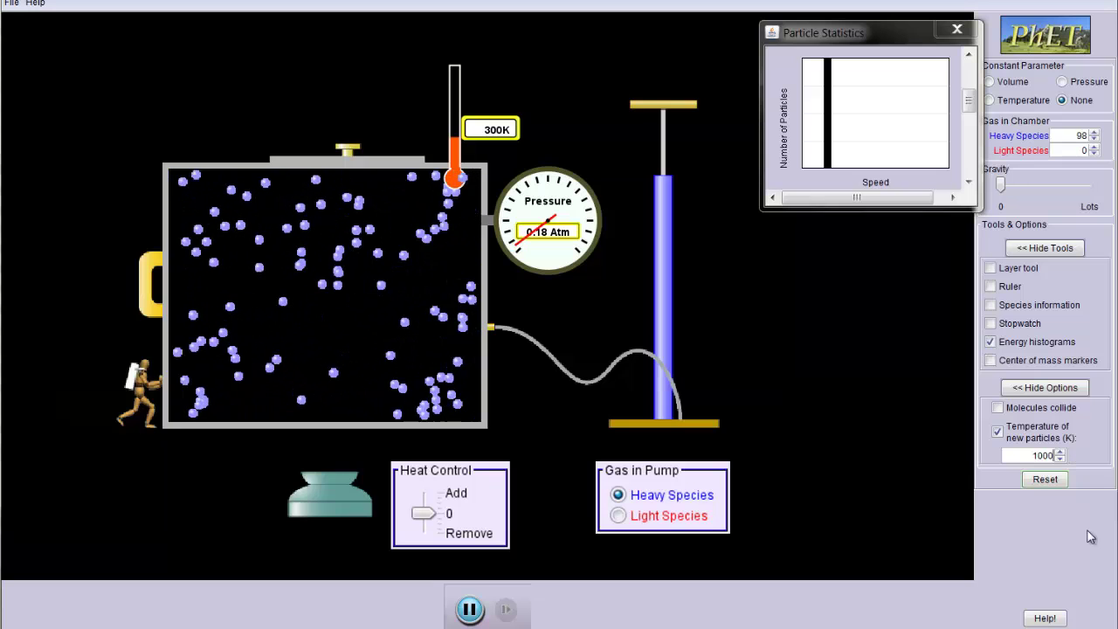
left_click_drag(839, 198, 729, 153)
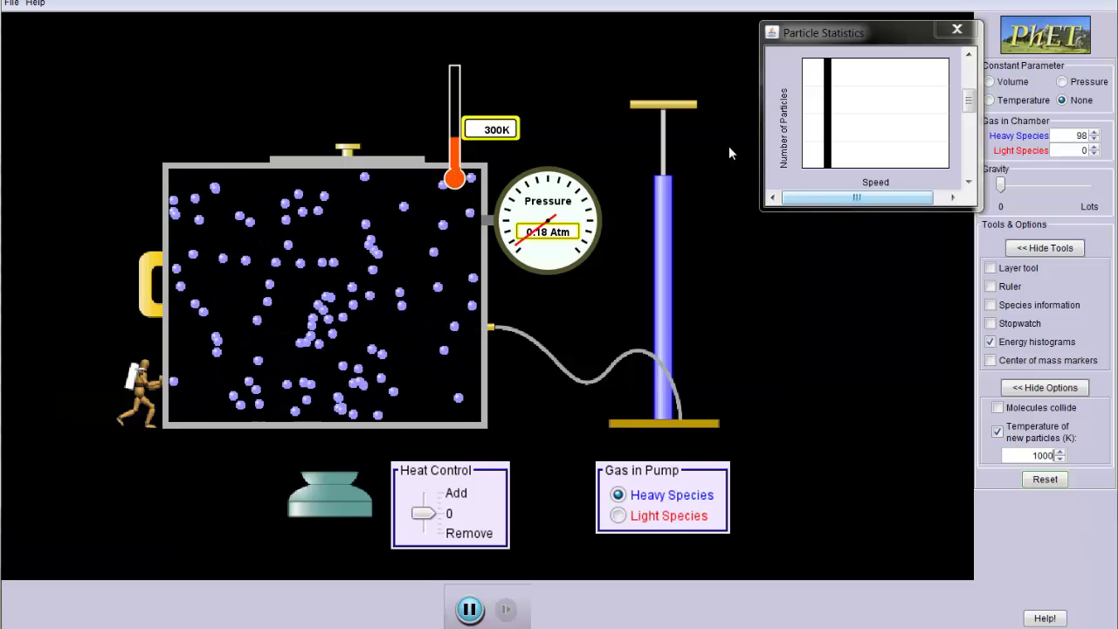
left_click(619, 515)
left_click_drag(690, 109, 707, 147)
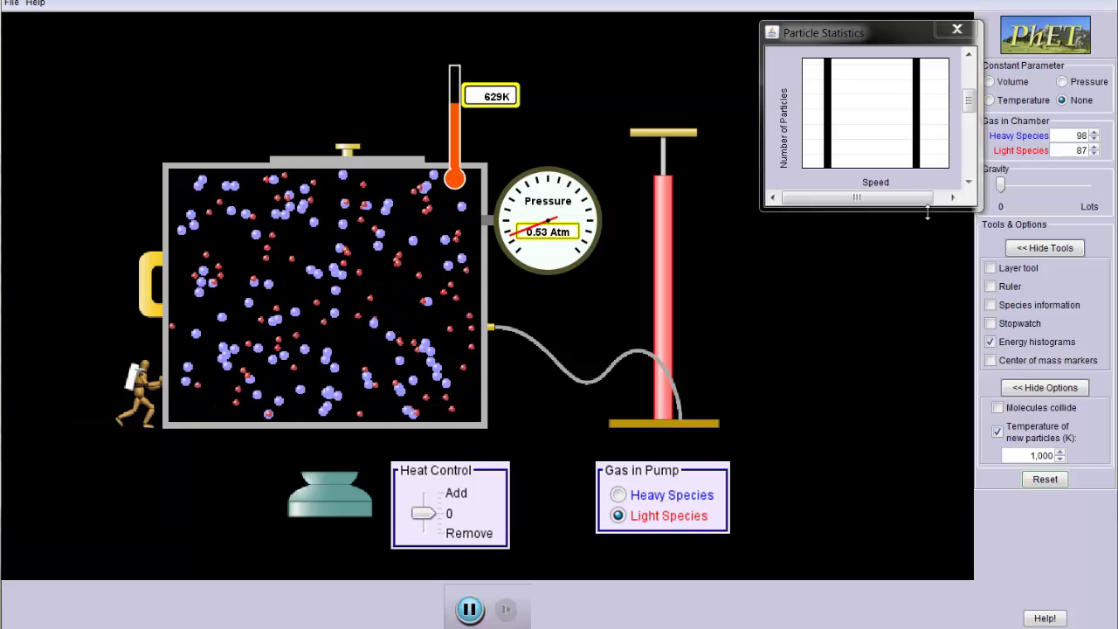
- Enlarge the Particle Statistics panel to show separate heavy and light speed histograms
left_click_drag(932, 206, 927, 505)
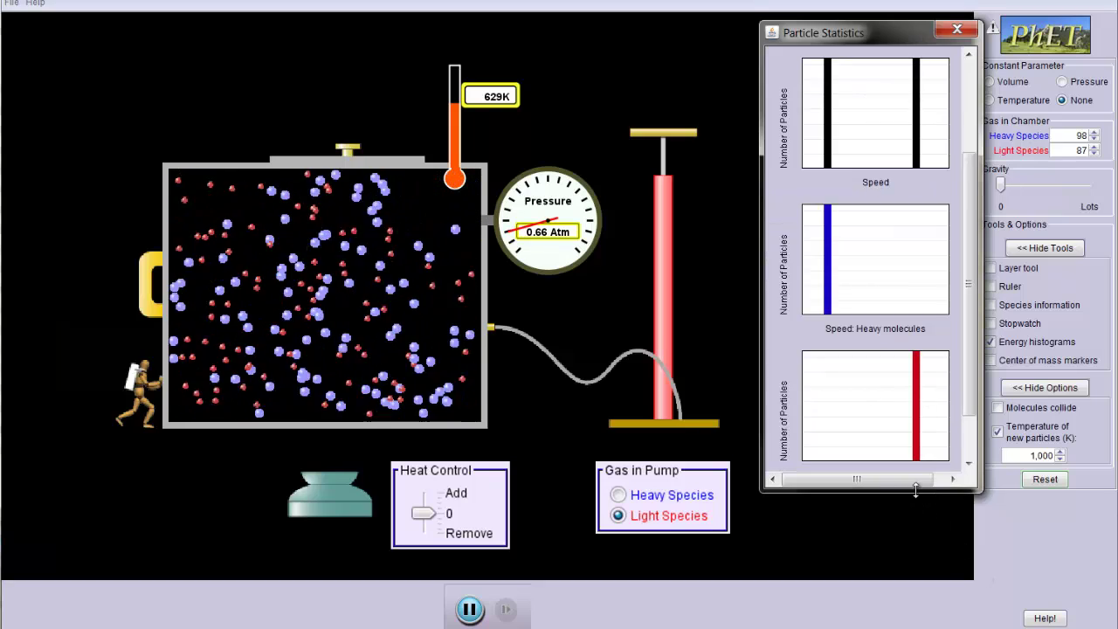
left_click_drag(928, 491, 929, 517)
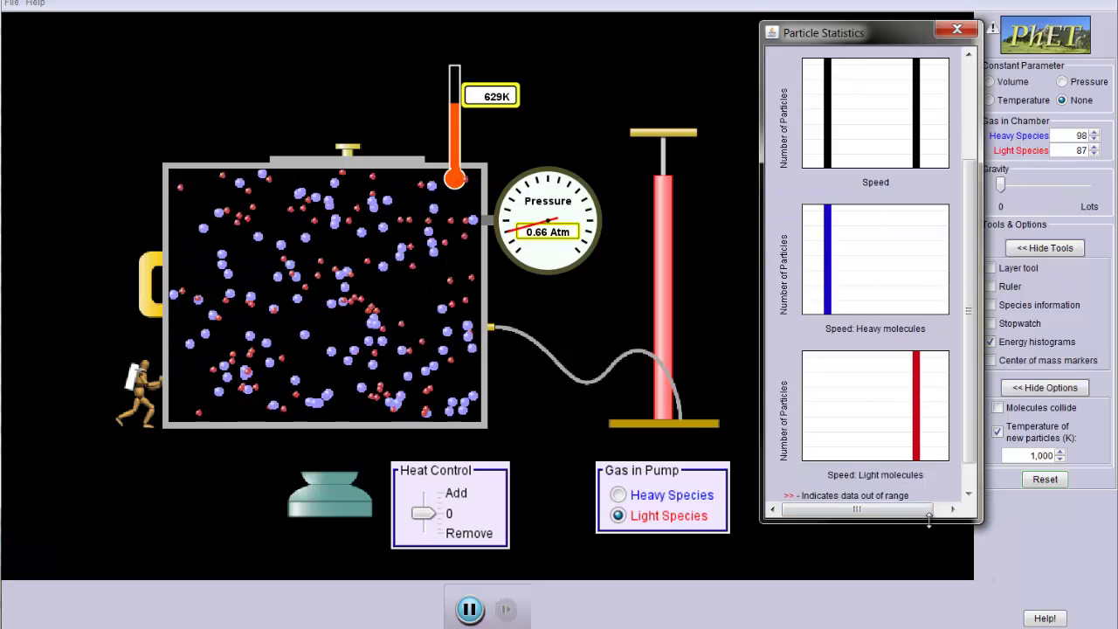
- Re-enable Molecules collide so both species' speed histograms spread into Maxwell distributions
left_click(999, 408)
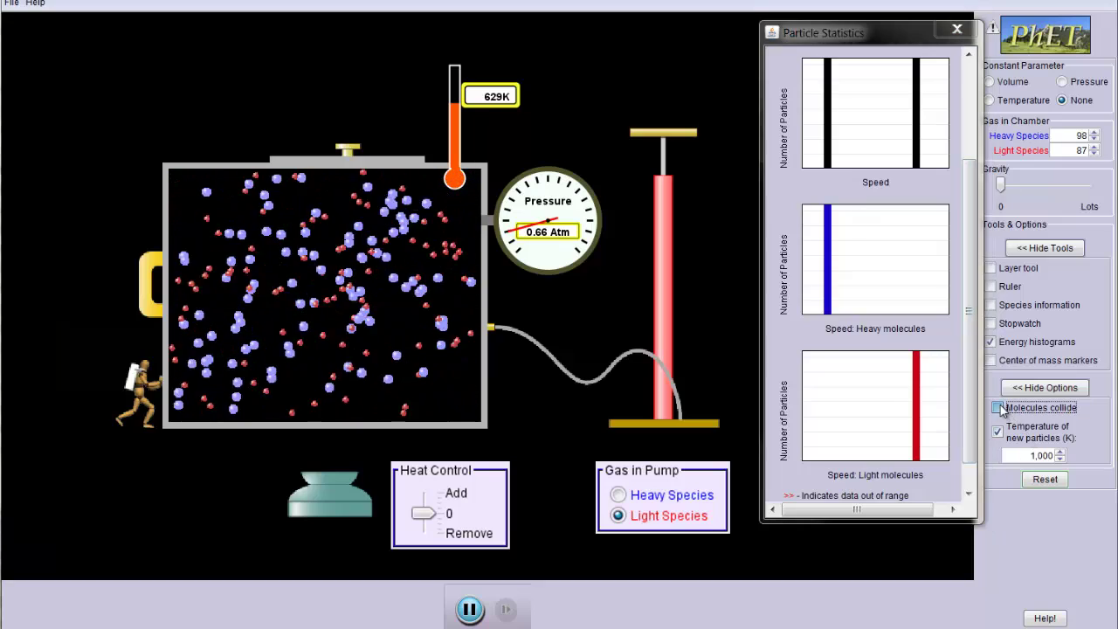